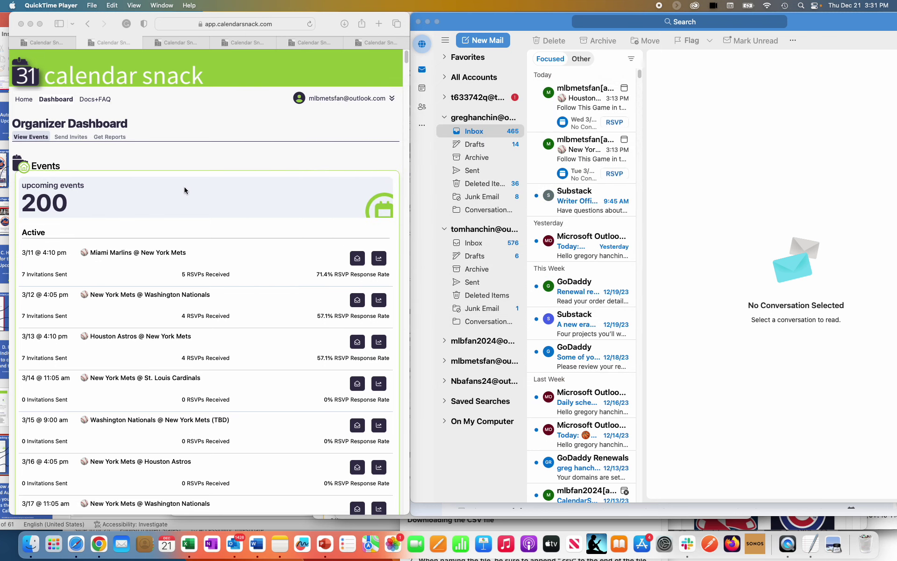
{"action": "scroll", "coordinate": [184, 190], "scroll_direction": "down", "scroll_amount": 15}
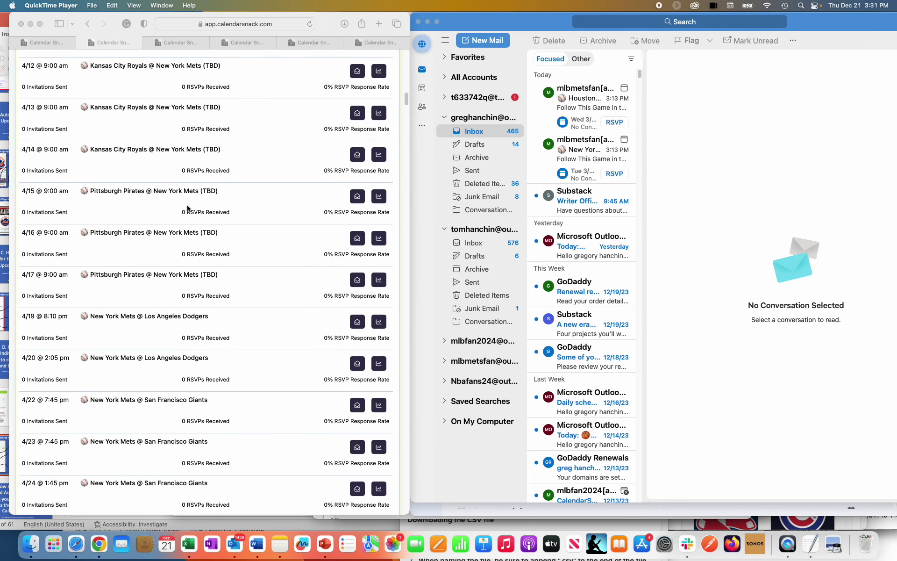
{"action": "scroll", "coordinate": [187, 204], "scroll_direction": "up", "scroll_amount": 12}
{"action": "scroll", "coordinate": [187, 208], "scroll_direction": "up", "scroll_amount": 6}
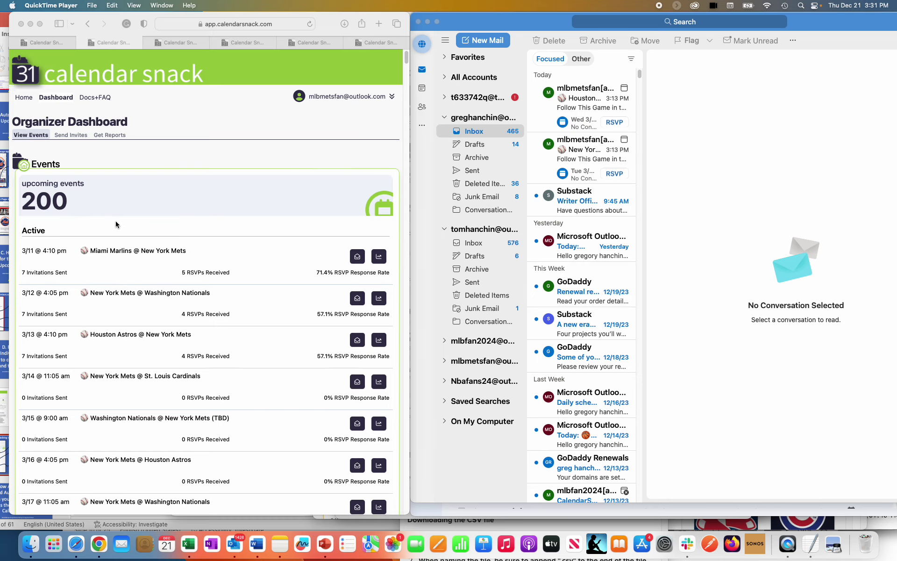
{"action": "scroll", "coordinate": [114, 224], "scroll_direction": "down", "scroll_amount": 2}
{"action": "scroll", "coordinate": [114, 224], "scroll_direction": "down", "scroll_amount": 1}
{"action": "scroll", "coordinate": [114, 224], "scroll_direction": "down", "scroll_amount": 1}
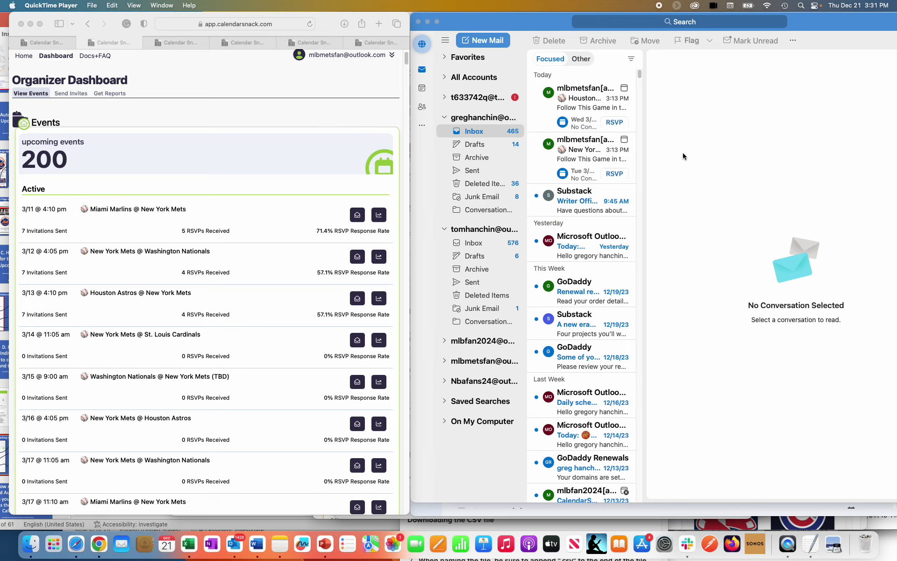
Send RSVP replies to the Astros @ Mets and Mets @ Nationals invites, then return to Calendar Snack
{"action": "left_click", "coordinate": [615, 122]}
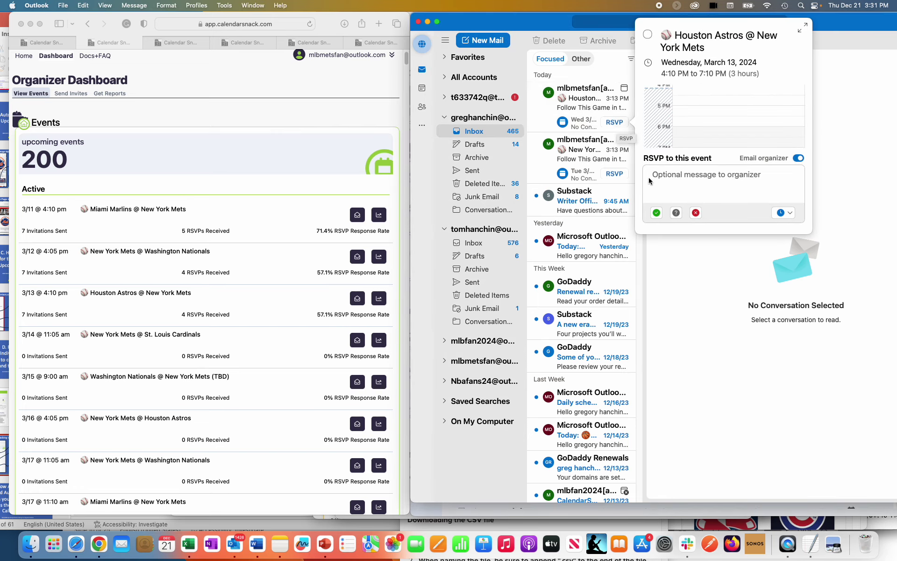
{"action": "left_click", "coordinate": [675, 212]}
{"action": "left_click", "coordinate": [614, 122]}
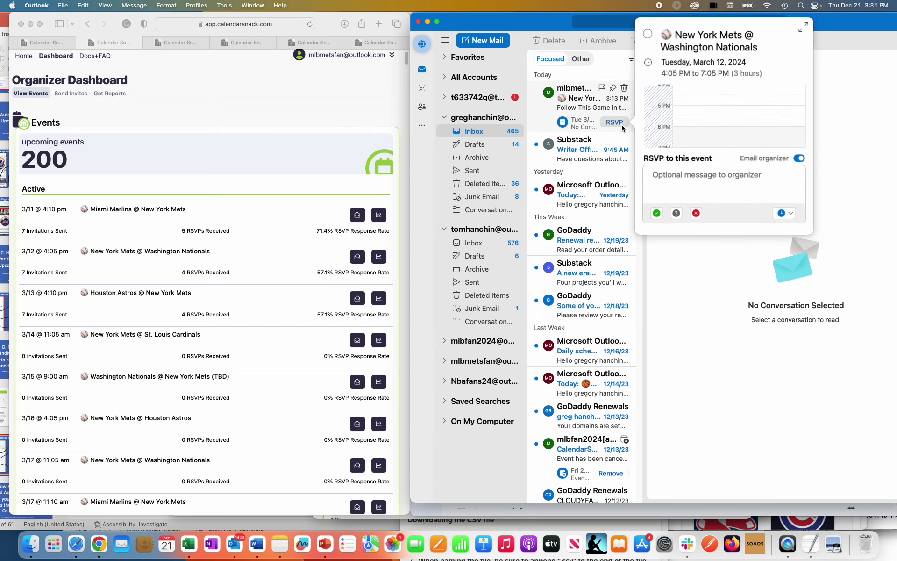
{"action": "left_click", "coordinate": [657, 212]}
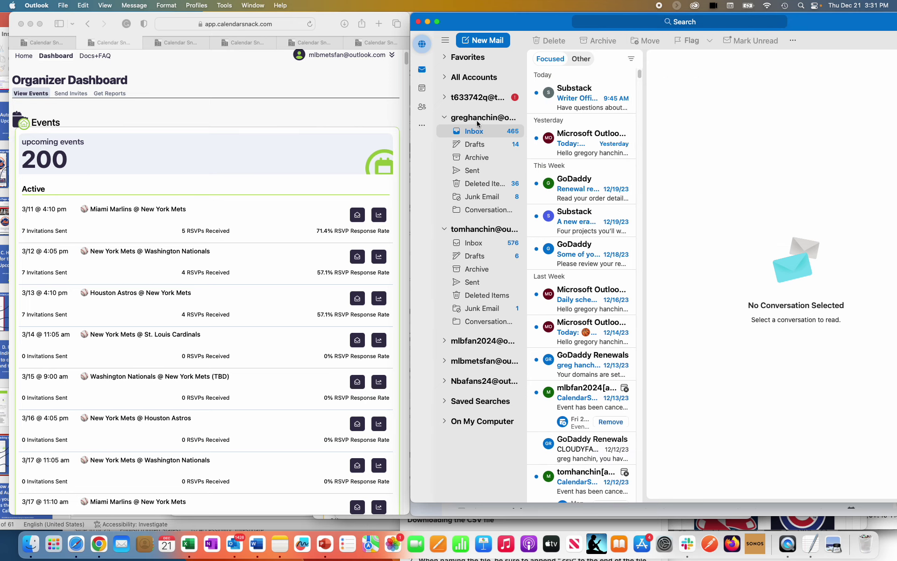
{"action": "left_click", "coordinate": [293, 166]}
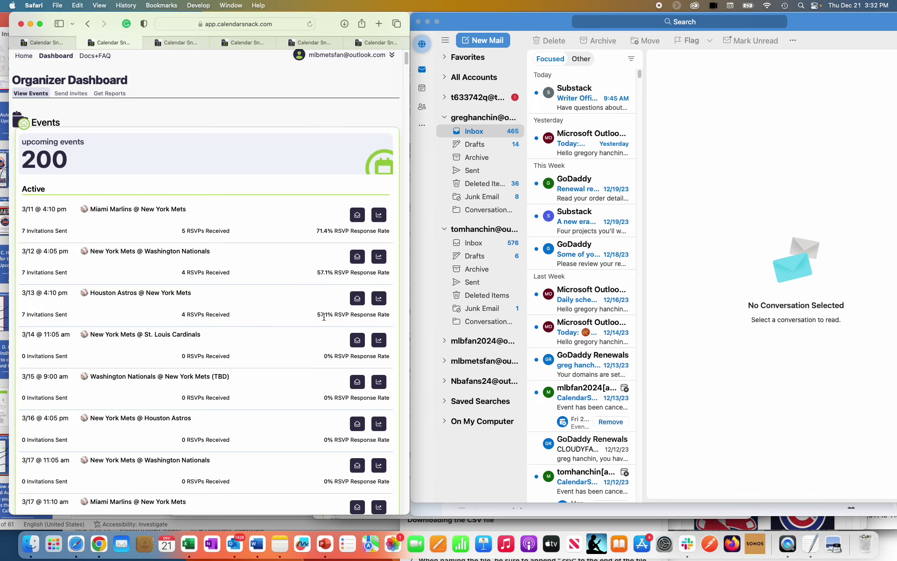
Reload the Calendar Snack dashboard page in Safari to update the RSVP counts
{"action": "left_click", "coordinate": [289, 26]}
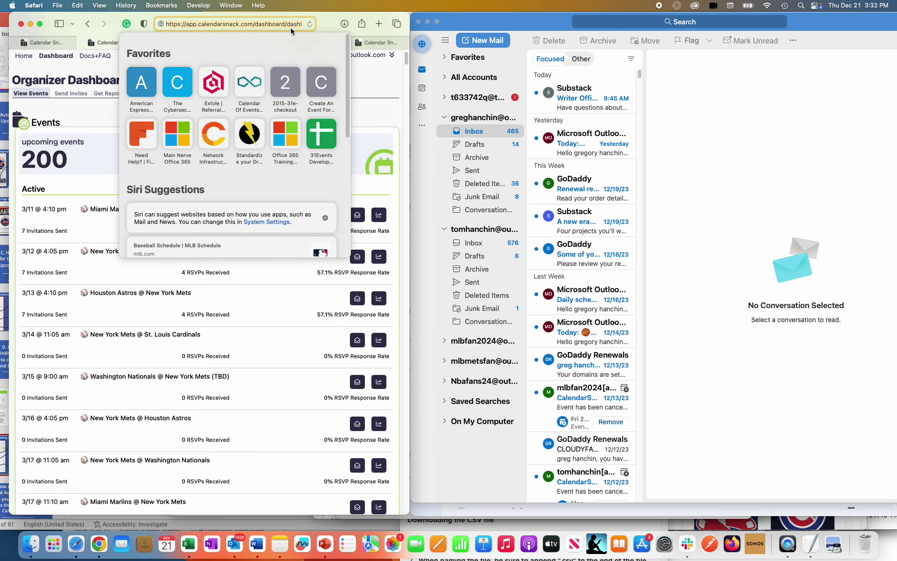
{"action": "key", "text": "Return"}
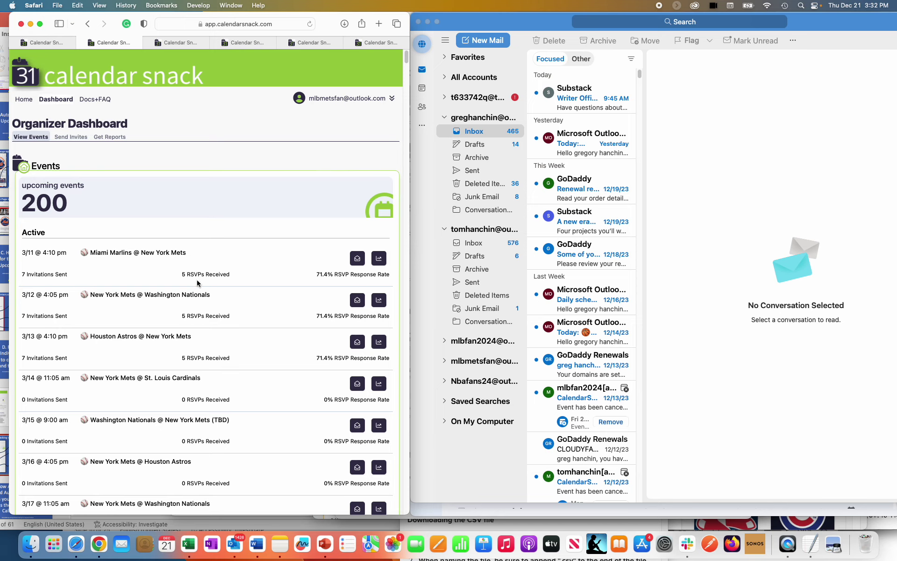
Open the Event Details page from the report icon beside the Marlins @ Mets event
{"action": "left_click", "coordinate": [379, 259]}
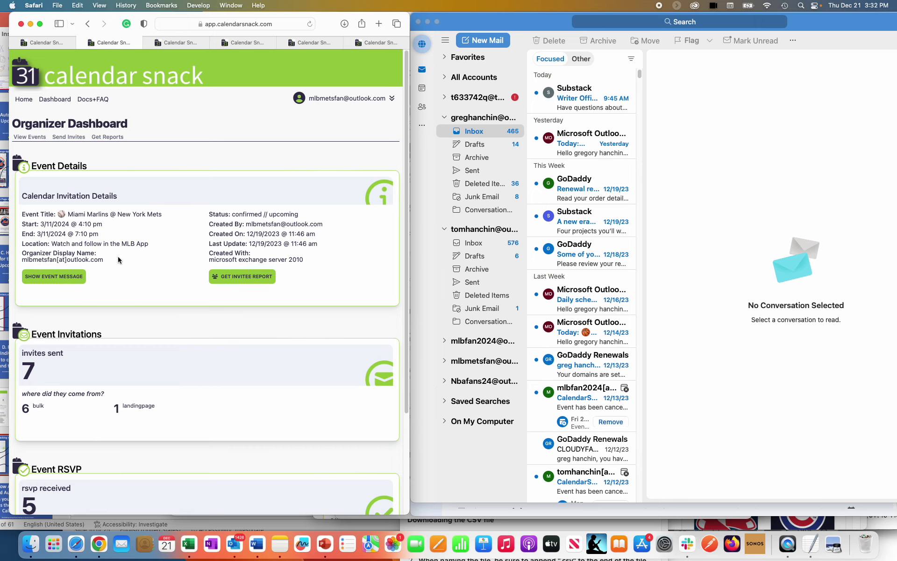
{"action": "scroll", "coordinate": [111, 274], "scroll_direction": "down", "scroll_amount": 3}
{"action": "scroll", "coordinate": [113, 269], "scroll_direction": "down", "scroll_amount": 2}
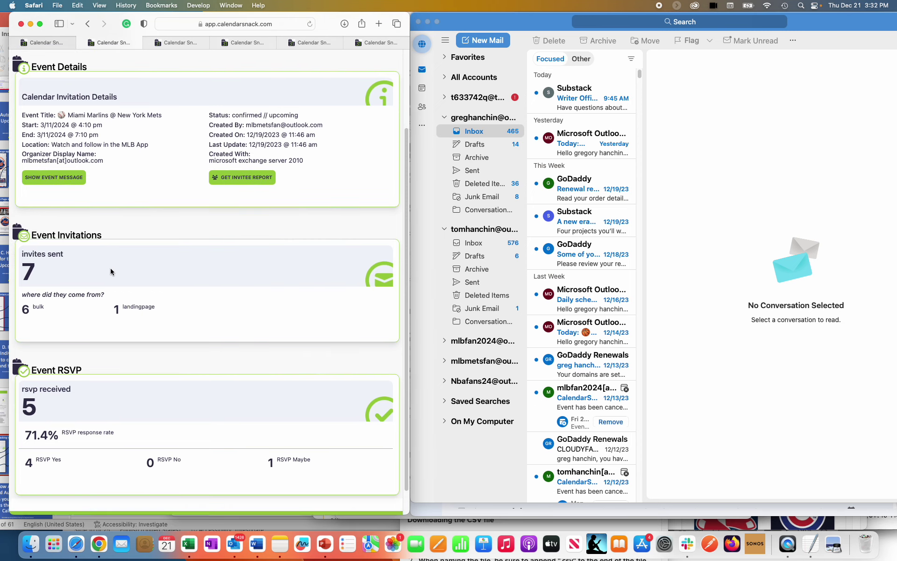
{"action": "scroll", "coordinate": [110, 268], "scroll_direction": "down", "scroll_amount": 2}
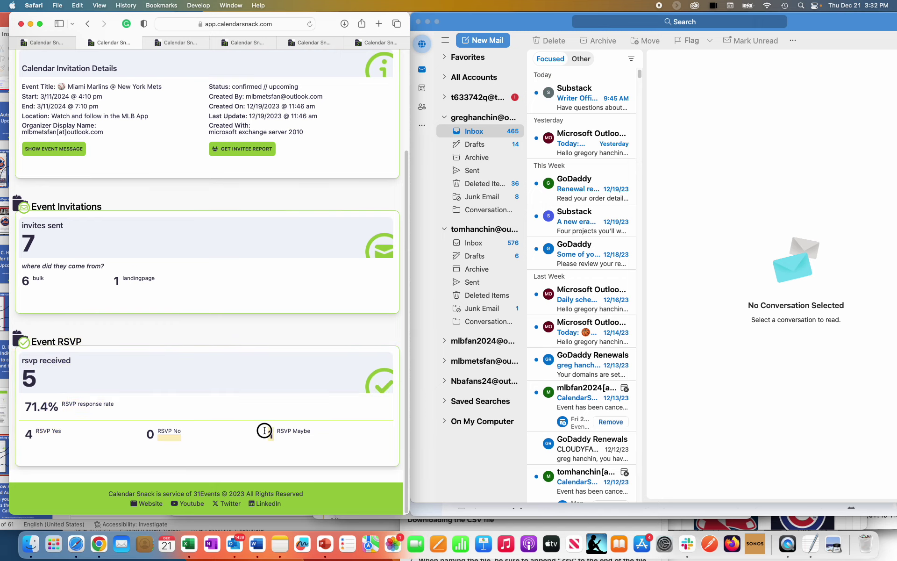
{"action": "scroll", "coordinate": [276, 315], "scroll_direction": "up", "scroll_amount": 5}
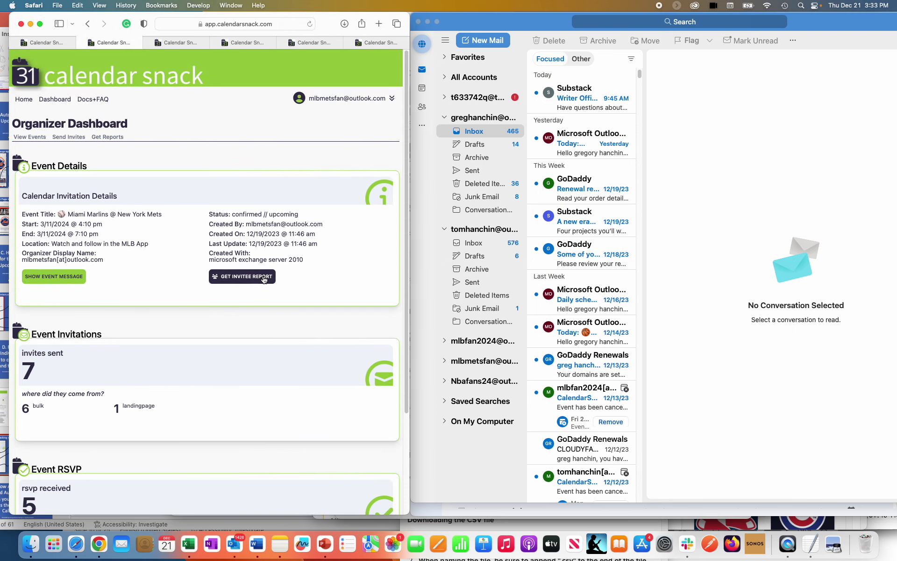
Request the Marlins @ Mets invitee report by email with GET INVITEE REPORT
{"action": "left_click", "coordinate": [263, 279]}
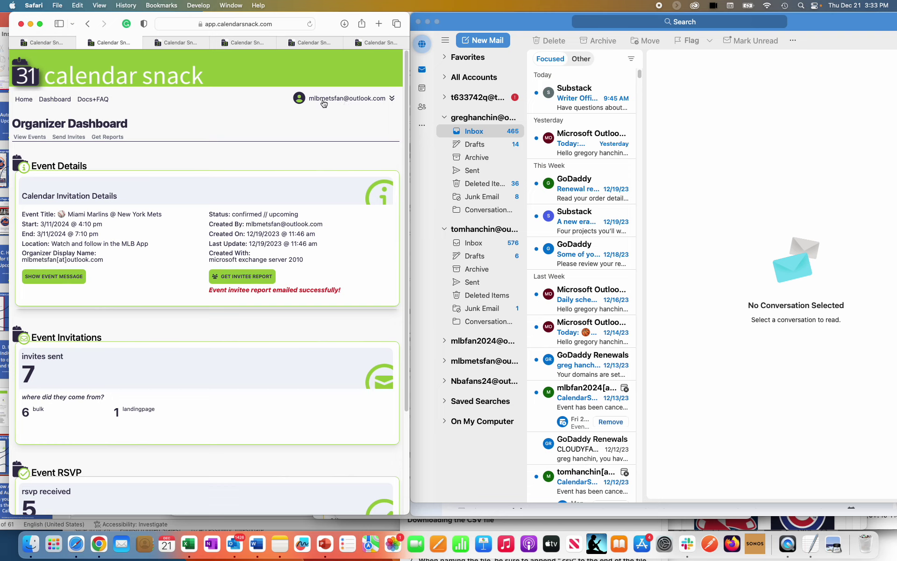
Check another account's Inbox and Junk Email folders for the report email
{"action": "left_click", "coordinate": [445, 341]}
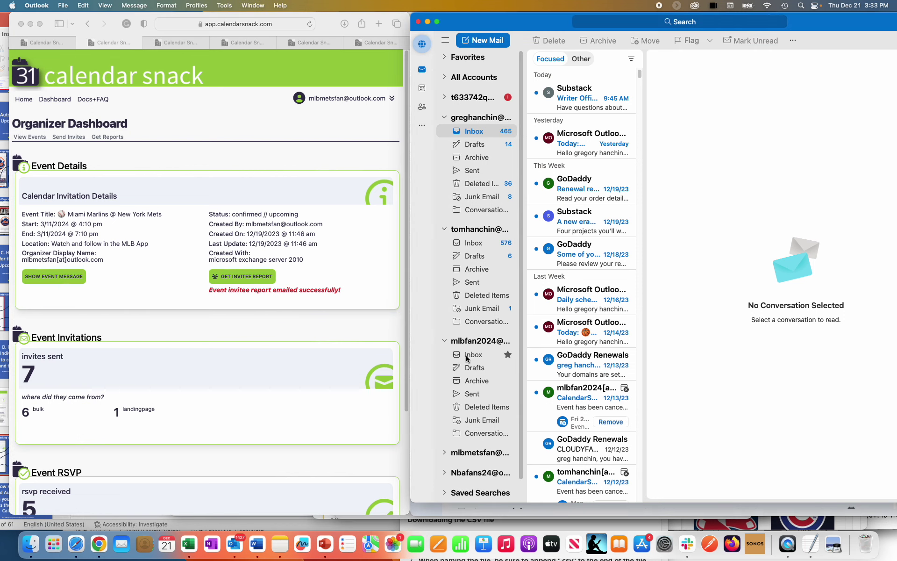
{"action": "left_click", "coordinate": [474, 354]}
{"action": "mouse_move", "coordinate": [481, 420]}
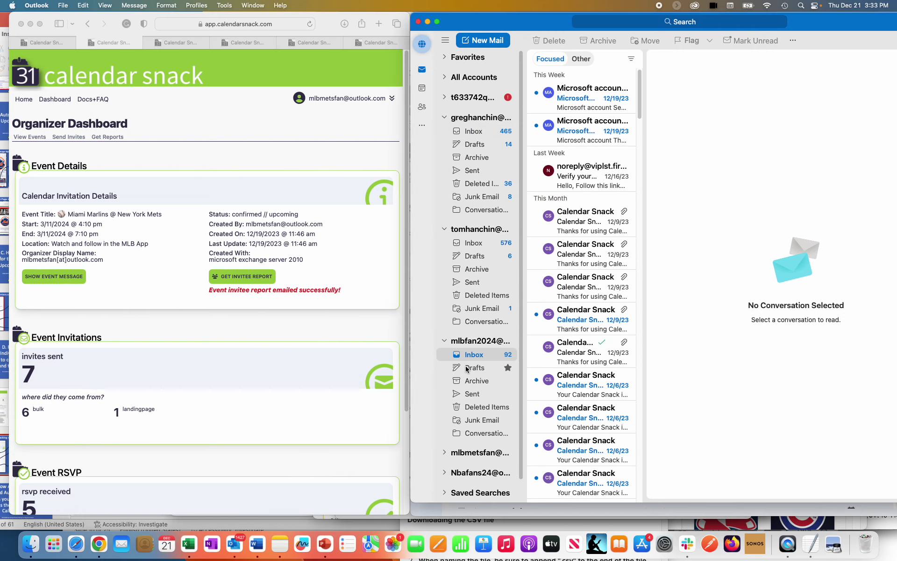
{"action": "left_click", "coordinate": [475, 419]}
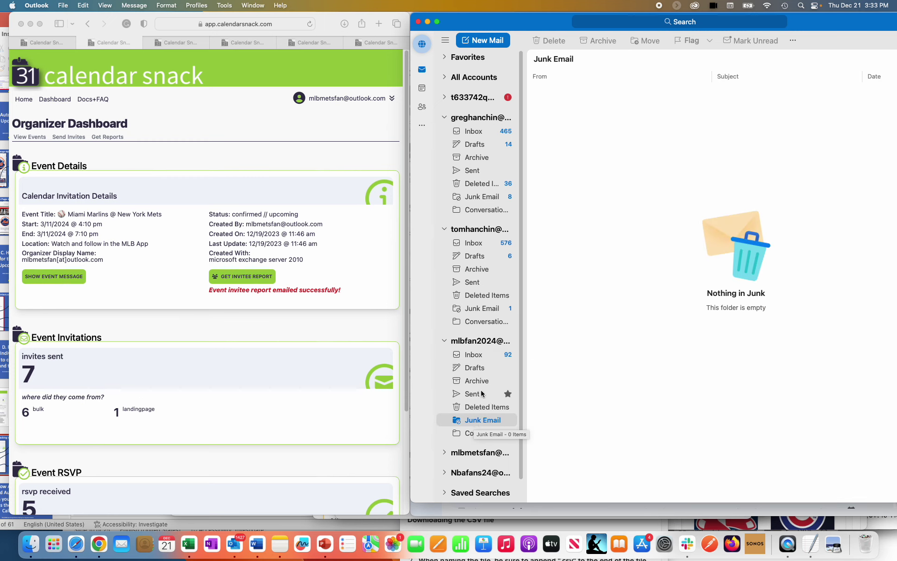
{"action": "left_click", "coordinate": [474, 355]}
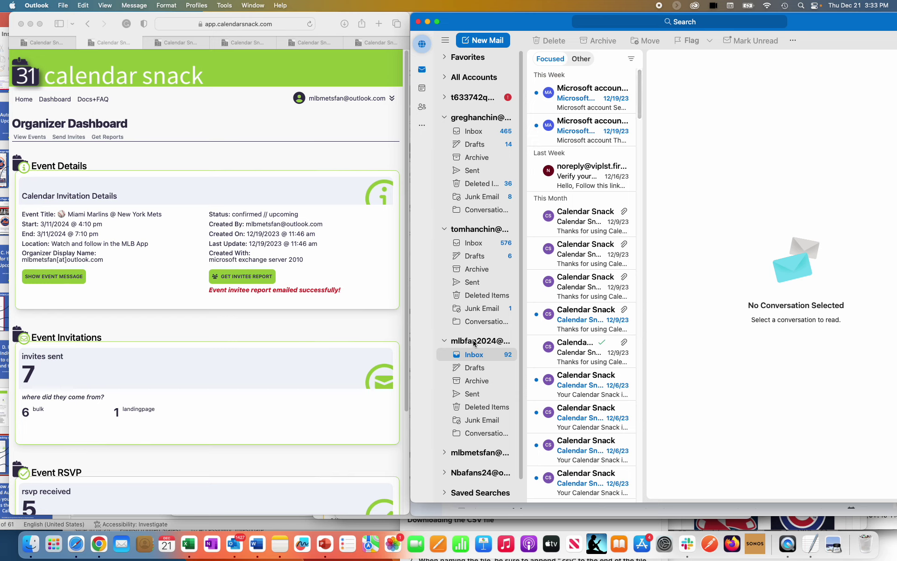
{"action": "scroll", "coordinate": [474, 343], "scroll_direction": "down", "scroll_amount": 1}
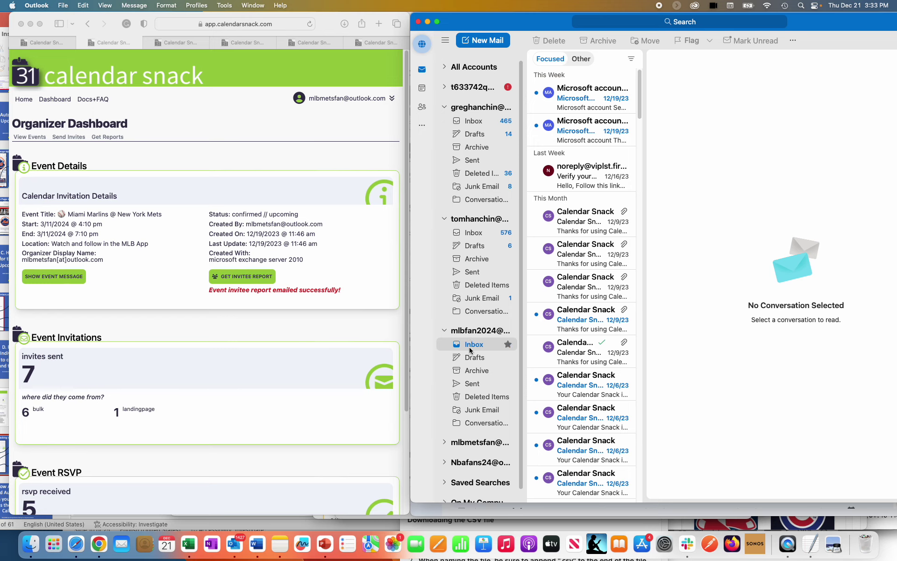
Switch to the mlbmetsfan inbox and open the Calendar Snack Event Report email in its own window
{"action": "left_click", "coordinate": [445, 442]}
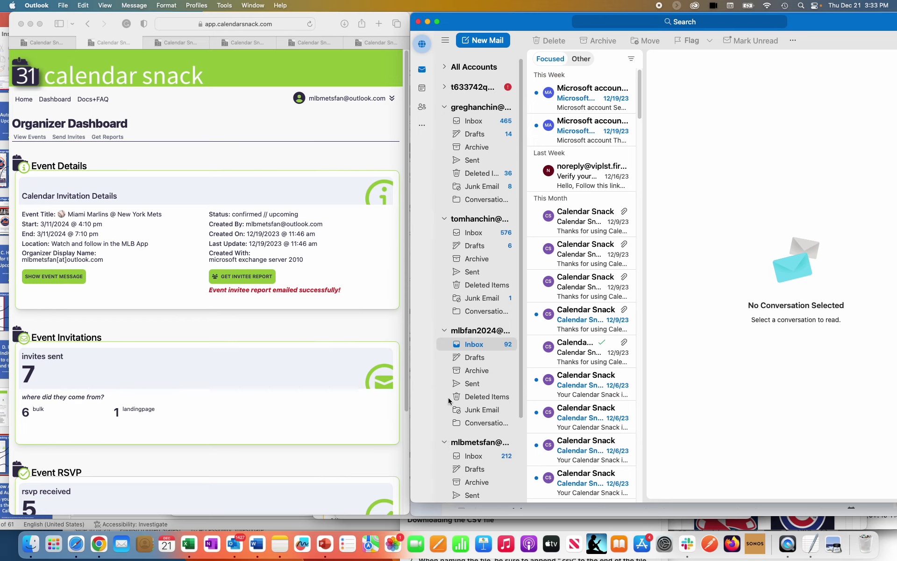
{"action": "left_click", "coordinate": [444, 330]}
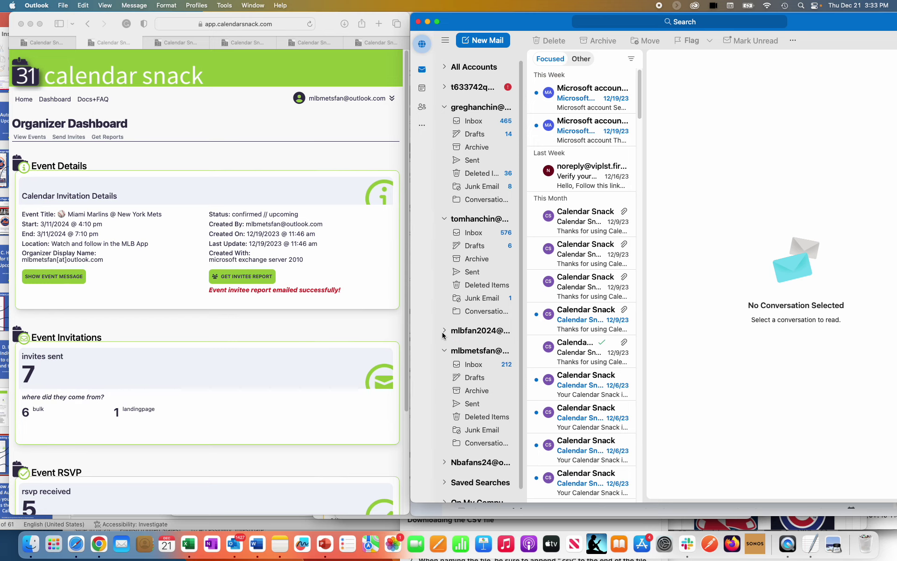
{"action": "left_click", "coordinate": [474, 364]}
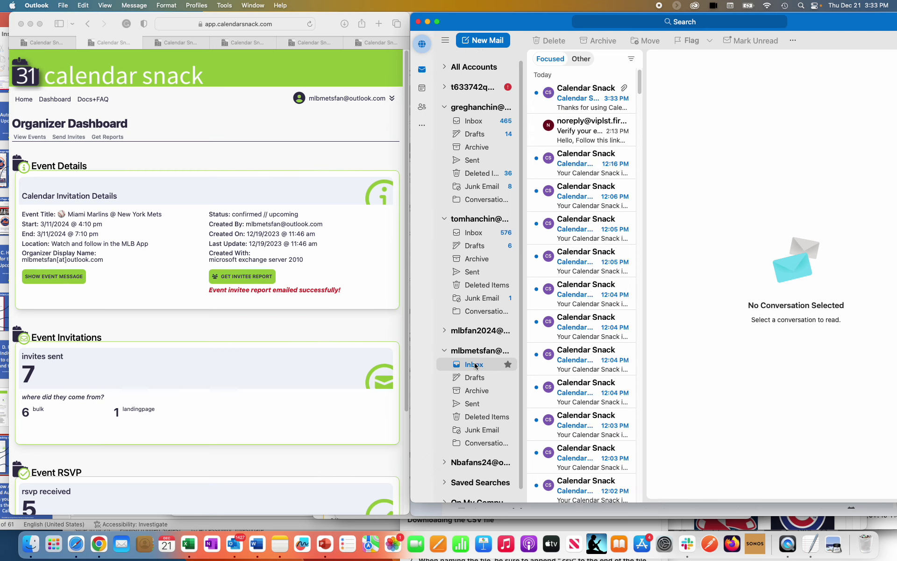
{"action": "double_click", "coordinate": [588, 98]}
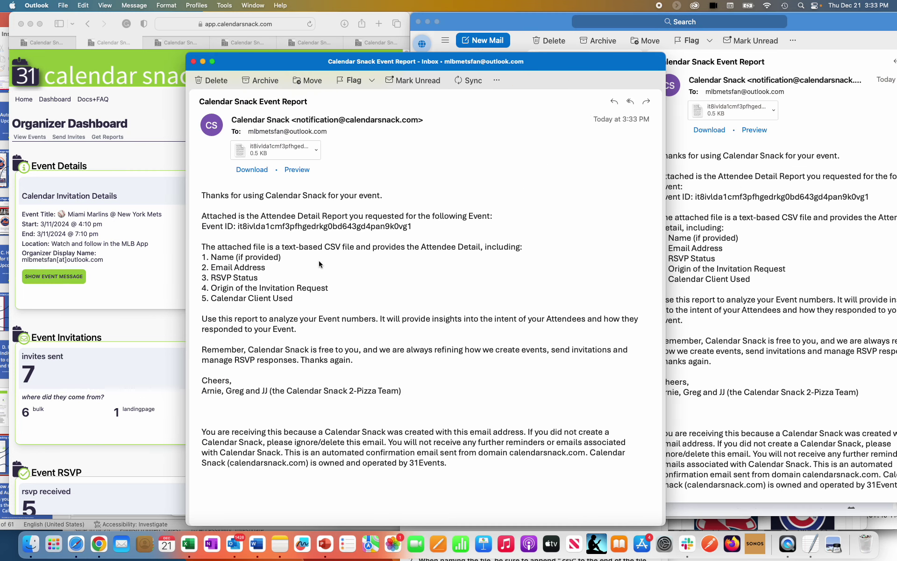
Move the Event Report email window to the top right of the screen
{"action": "left_click_drag", "start_coordinate": [307, 58], "coordinate": [527, 17]}
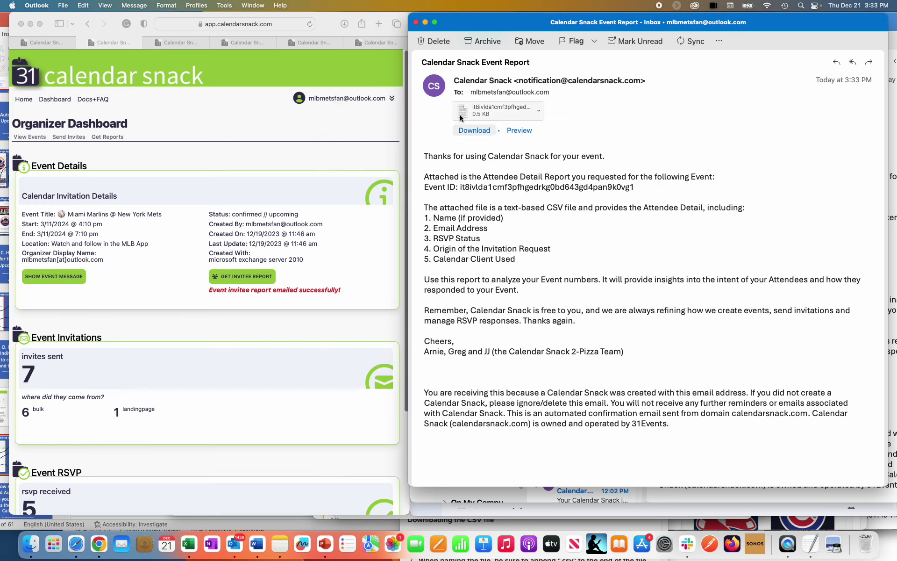
Preview the attendee CSV attachment, enlarge the preview, and place it over the email body
{"action": "left_click", "coordinate": [525, 135]}
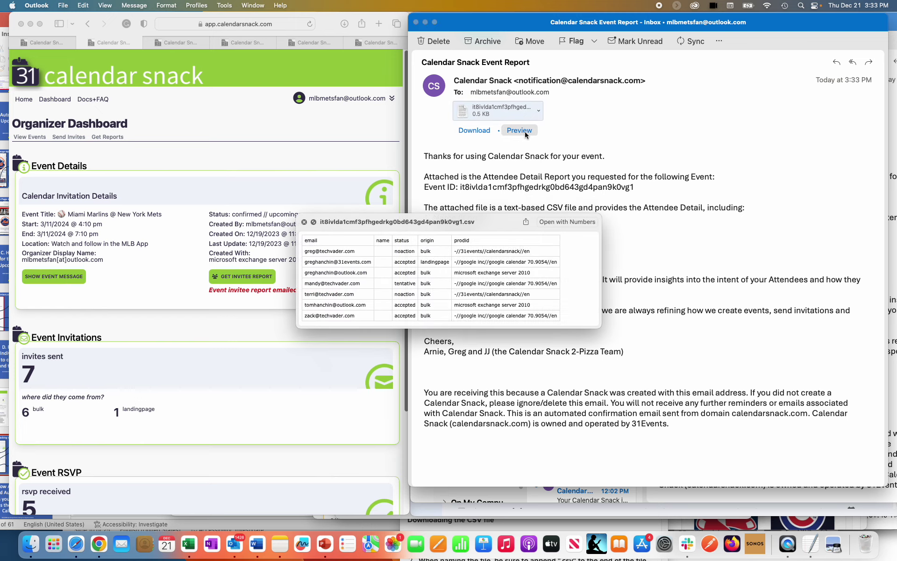
{"action": "left_click_drag", "start_coordinate": [490, 261], "coordinate": [480, 168]}
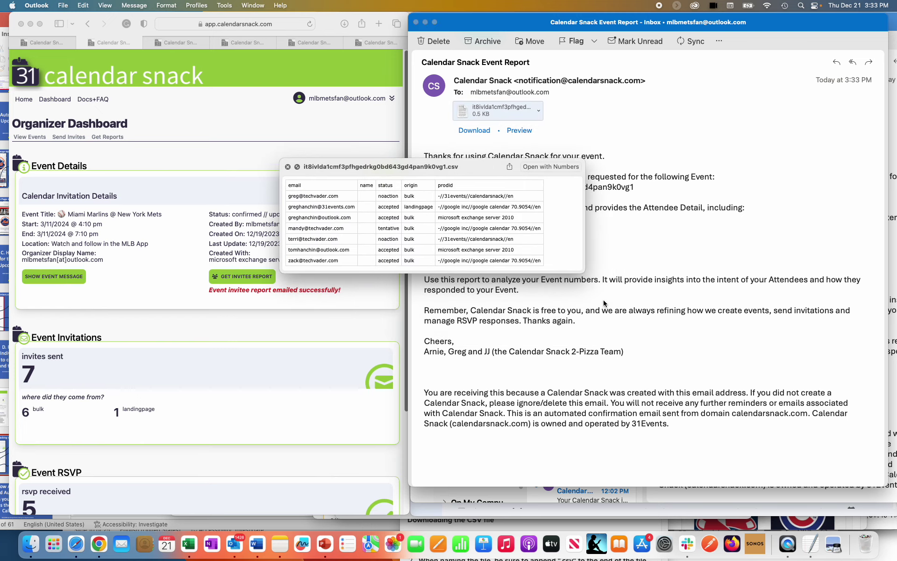
{"action": "mouse_move", "coordinate": [583, 272]}
{"action": "left_mouse_down"}
{"action": "mouse_move", "coordinate": [712, 520]}
{"action": "mouse_move", "coordinate": [681, 437]}
{"action": "left_mouse_up"}
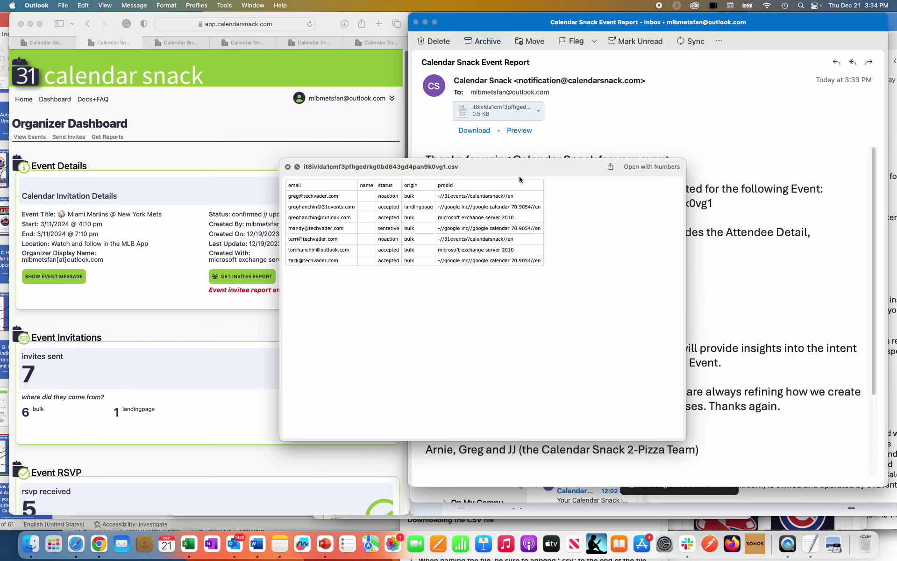
{"action": "left_click_drag", "start_coordinate": [519, 173], "coordinate": [662, 156]}
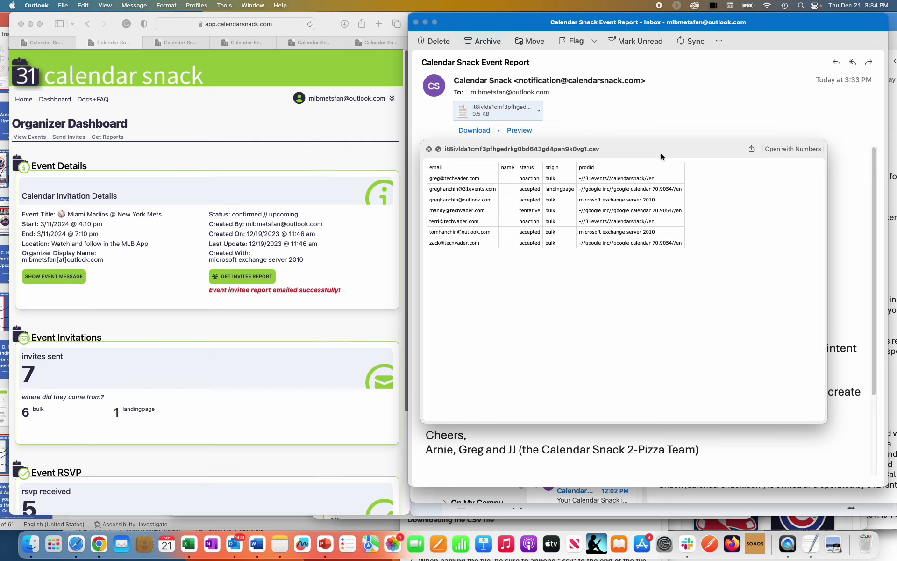